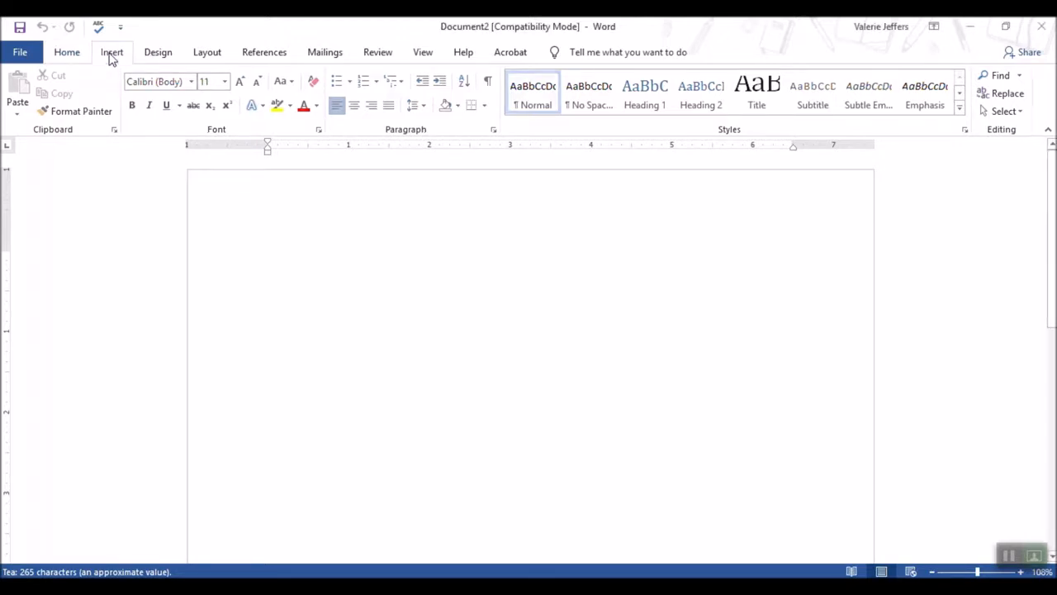
# Insert a 4x4 table into the blank document
pyautogui.click(111, 53)
pyautogui.click(99, 116)
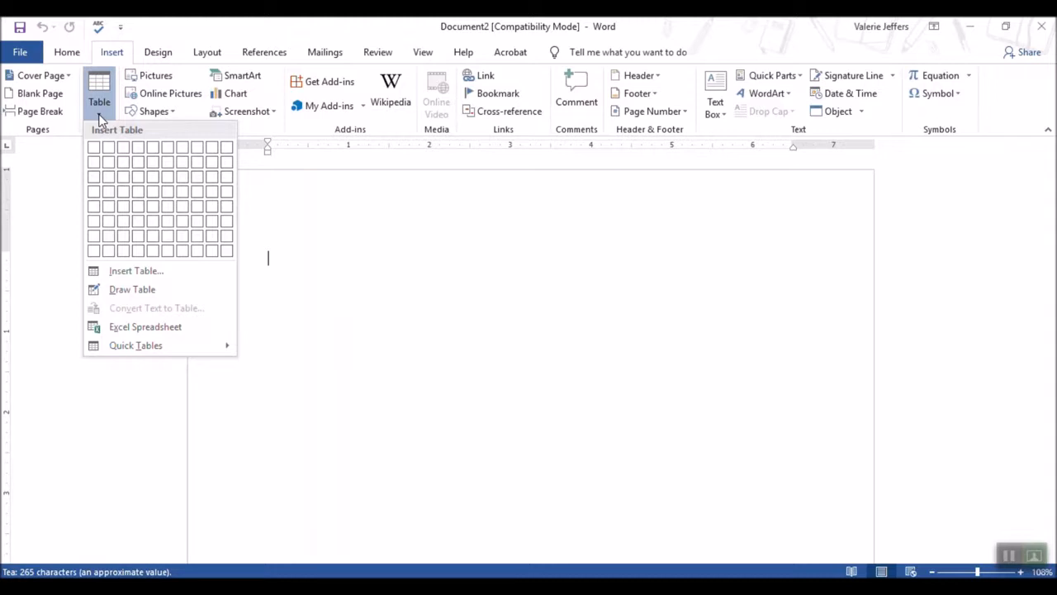
pyautogui.click(140, 191)
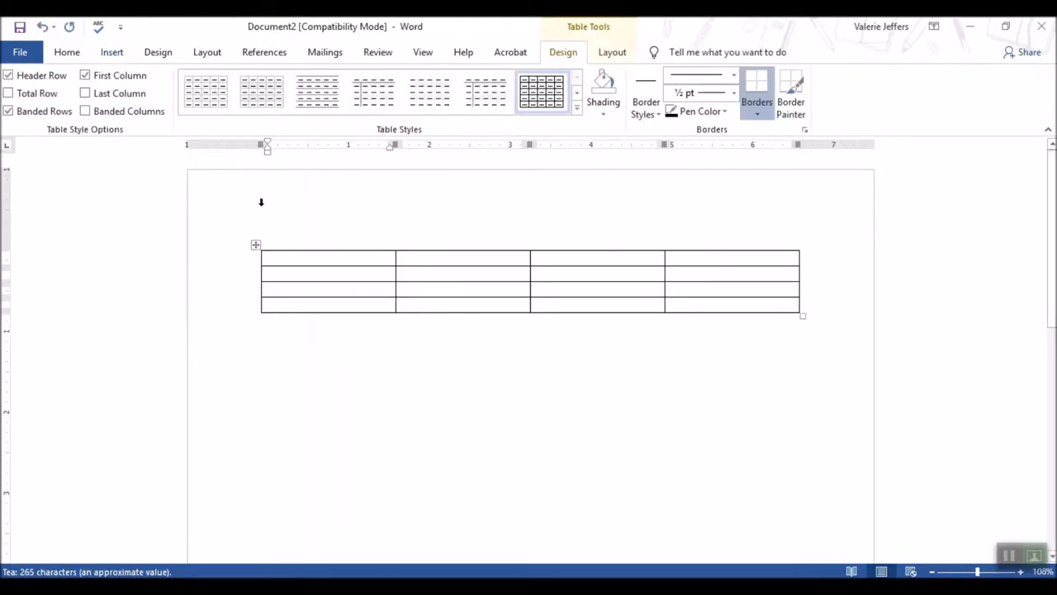
# Fill the header row with Tea, Vendor, Order status and Comments
pyautogui.click(408, 245)
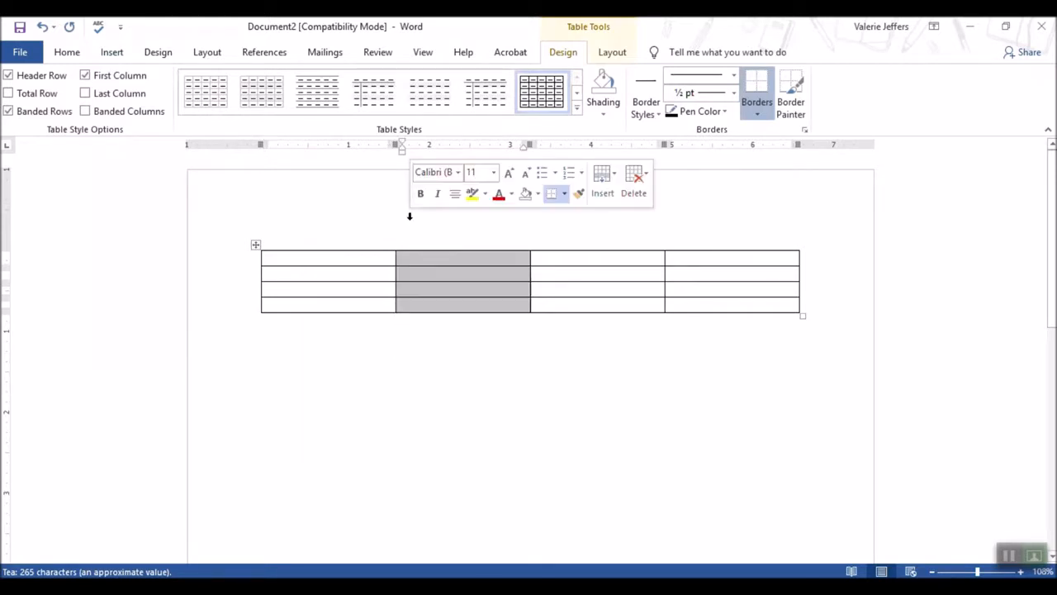
pyautogui.click(341, 261)
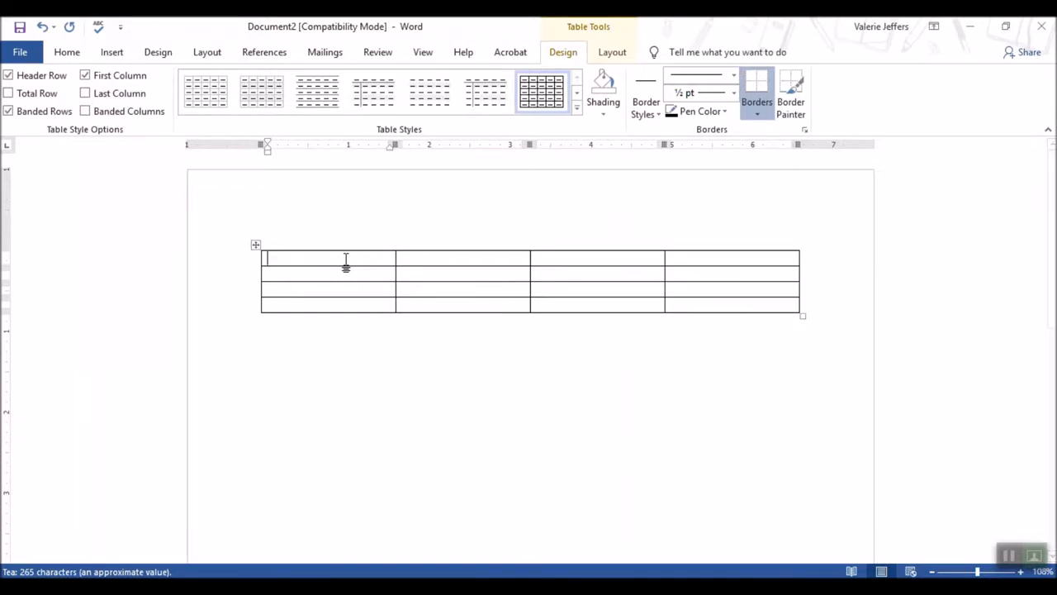
pyautogui.write('Tea')
pyautogui.press('Tab')
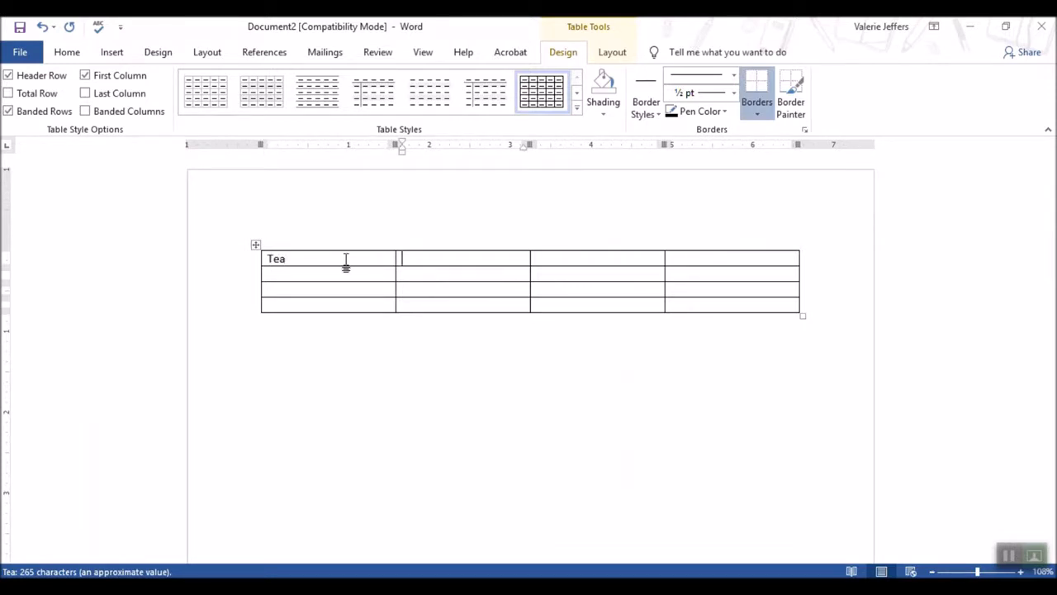
pyautogui.write('Vwndo')
pyautogui.press('BackSpace')
pyautogui.press('BackSpace')
pyautogui.press('BackSpace')
pyautogui.press('BackSpace')
pyautogui.write('endior')
pyautogui.press('Tab')
pyautogui.write('Order')
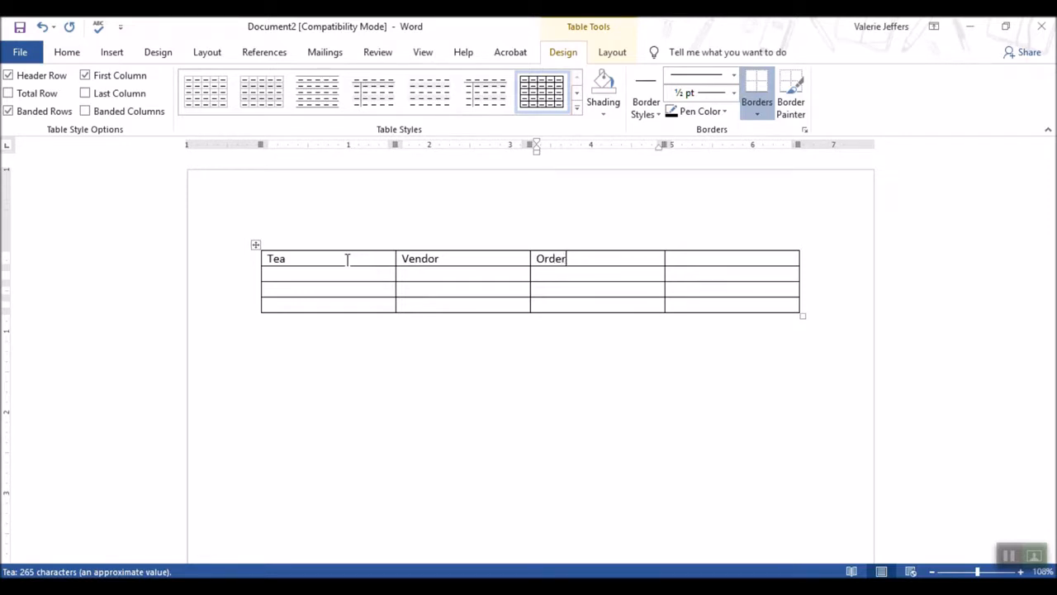
pyautogui.write(' status')
pyautogui.press('Tab')
pyautogui.write('Comments')
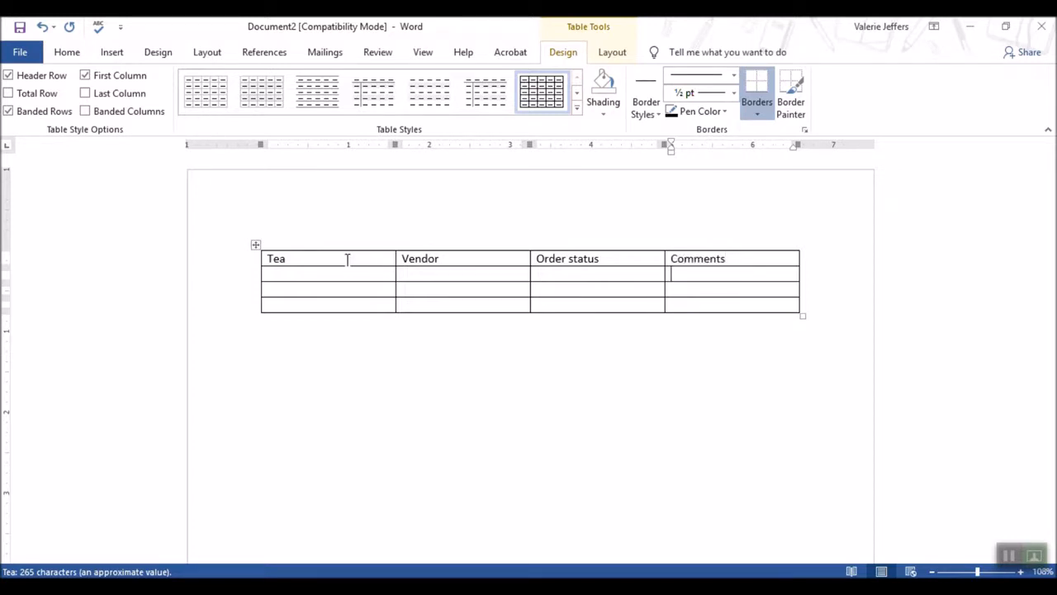
# Fill the second row with Oolong, East Seas, In-route and 2 weeks later
pyautogui.press('Left')
pyautogui.press('Left')
pyautogui.press('Left')
pyautogui.write('Oolong')
pyautogui.press('Tab')
pyautogui.write('East Seas')
pyautogui.press('Tab')
pyautogui.write('i')
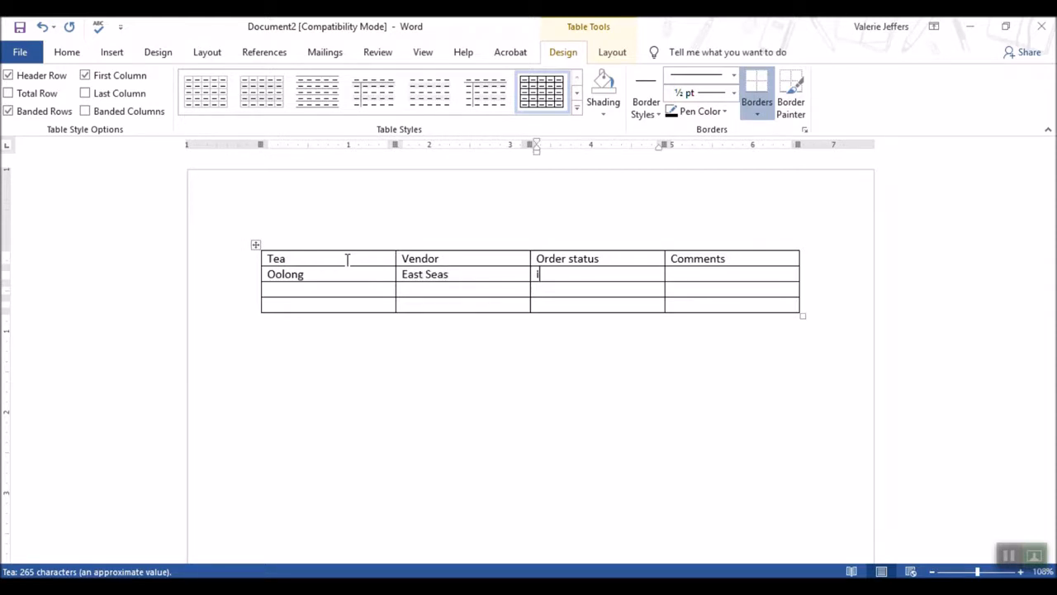
pyautogui.write('n-route')
pyautogui.press('Tab')
pyautogui.write('2 we')
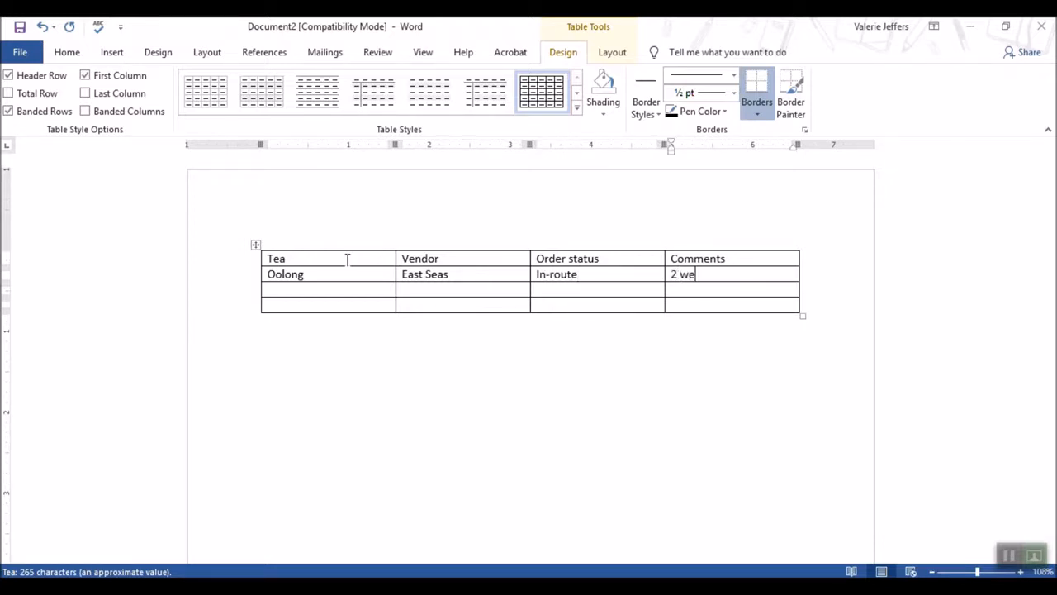
pyautogui.write('eks later')
# Fill the third row with Darjeeling, China Clipper, In-warehouse and Excellent quality
pyautogui.press('Tab')
pyautogui.write('SE')
pyautogui.press('BackSpace')
pyautogui.press('BackSpace')
pyautogui.write('d')
pyautogui.press('BackSpace')
pyautogui.write('Dar')
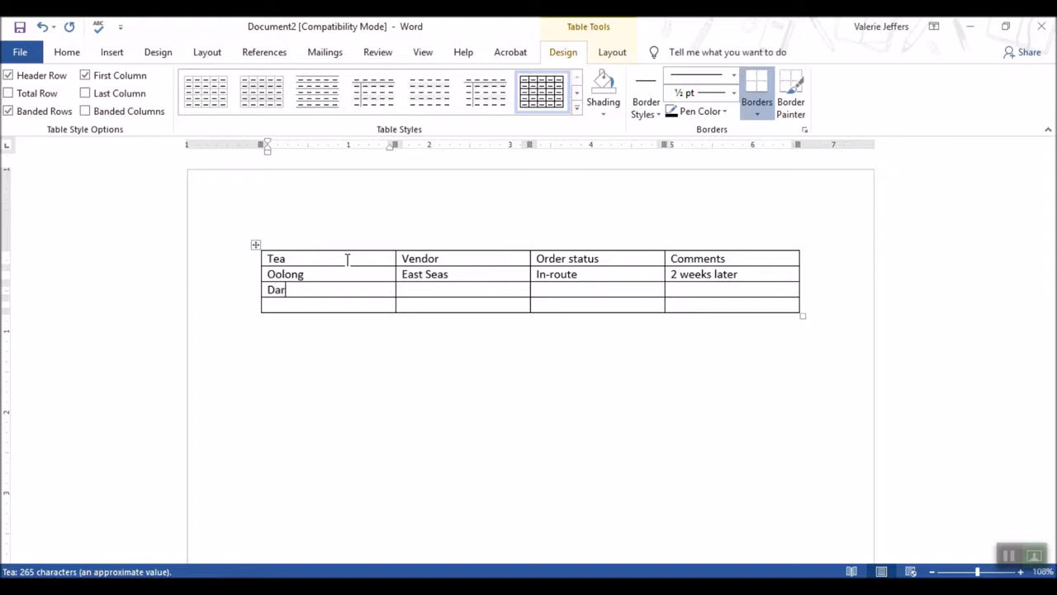
pyautogui.write('jeeling')
pyautogui.press('Tab')
pyautogui.write('China Clipper')
pyautogui.press('Tab')
pyautogui.write('In-warehouse')
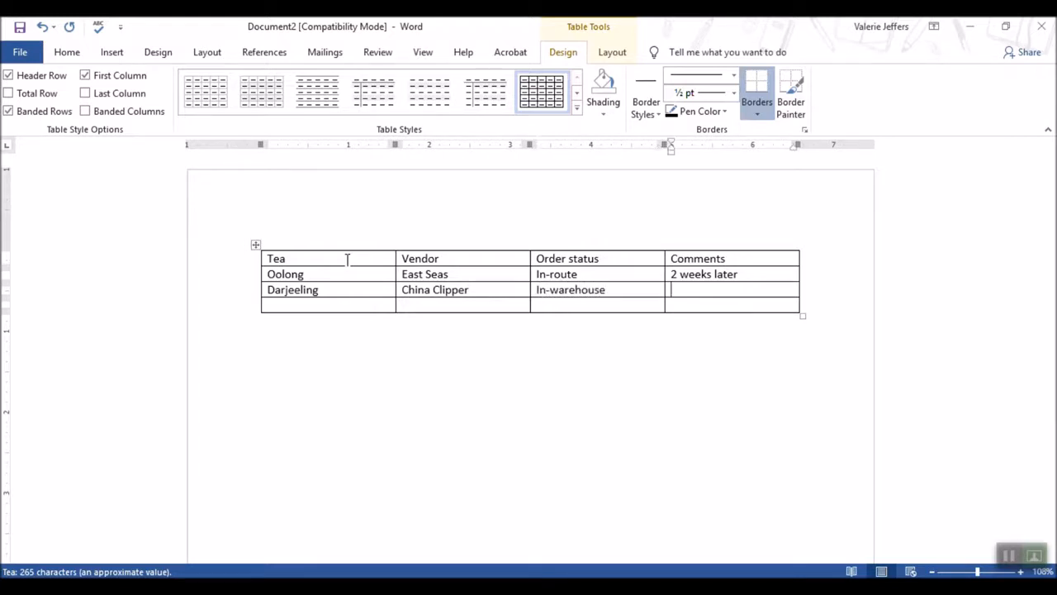
pyautogui.write('Excellent quality')
# Fill the fourth row with Earl Grey, House of Lords, In-warehouse and Not fresh consider other options
pyautogui.click(301, 304)
pyautogui.write('Earl Gray')
pyautogui.press('Tab')
pyautogui.write('Housse')
pyautogui.press('BackSpace')
pyautogui.press('BackSpace')
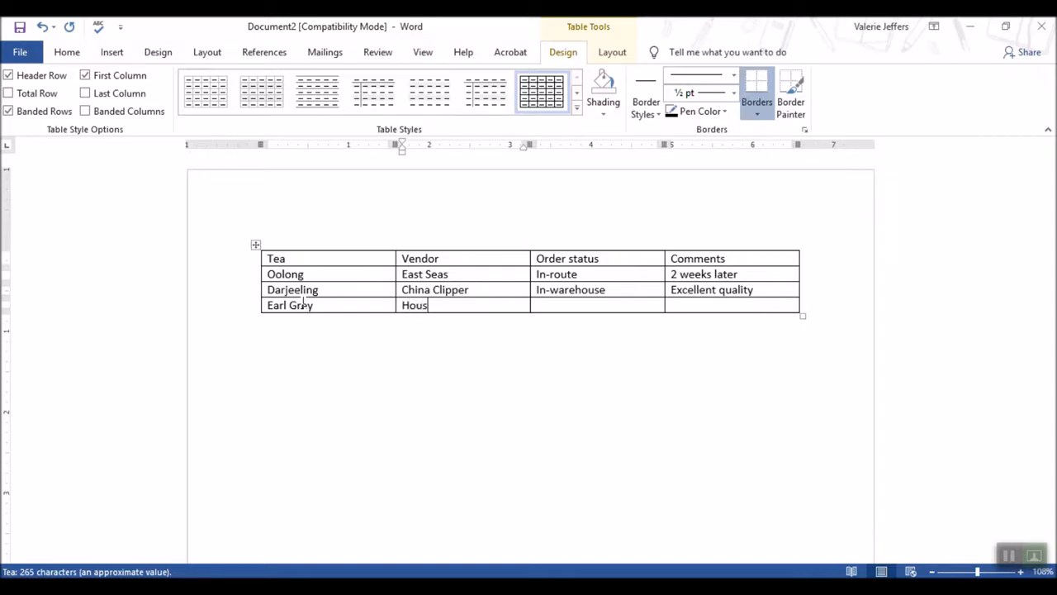
pyautogui.write('e of Lords')
pyautogui.press('Tab')
pyautogui.write('In-warehouse')
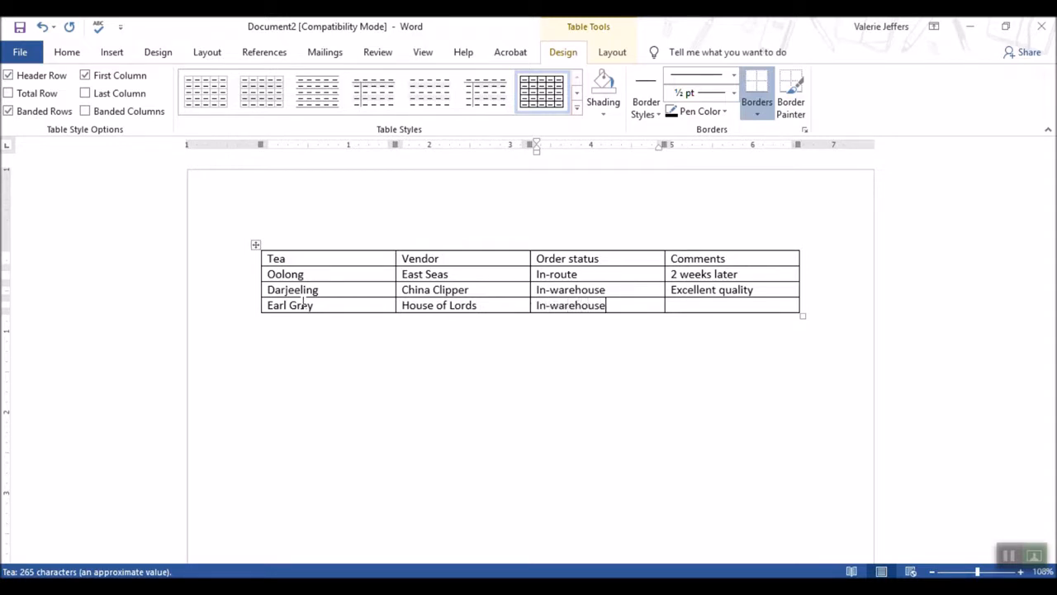
pyautogui.press('Tab')
pyautogui.write('Not fresh consider')
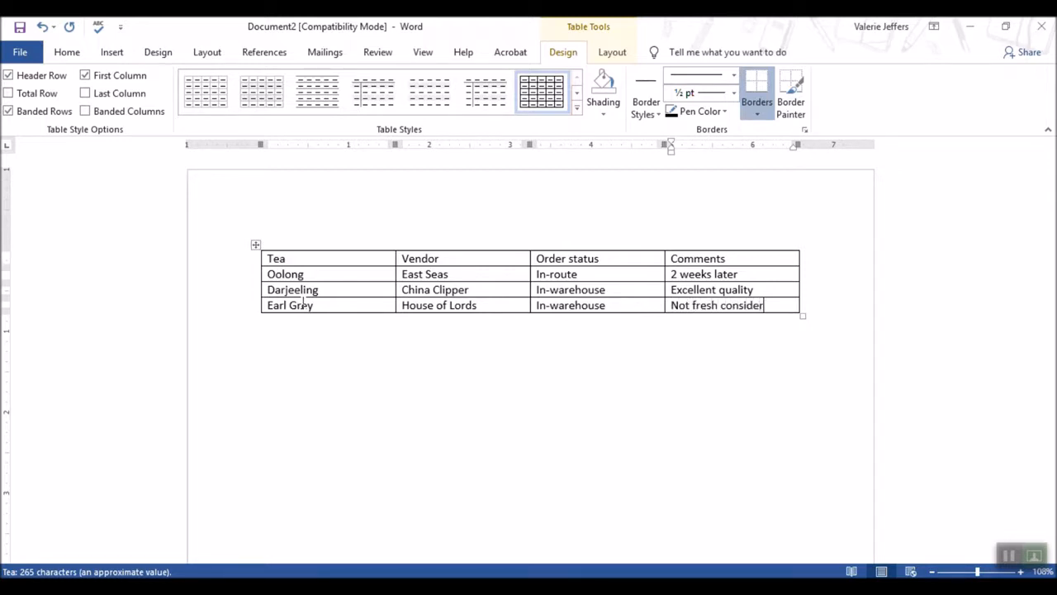
pyautogui.write(' other op')
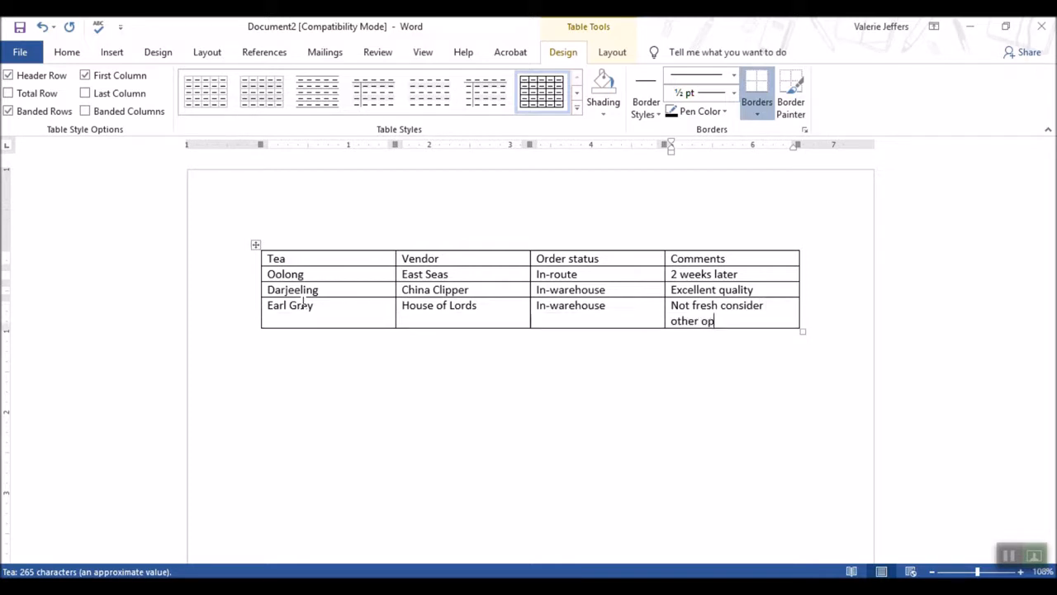
pyautogui.write('tions')
# Insert a new row below the last row of the table
pyautogui.click(256, 246)
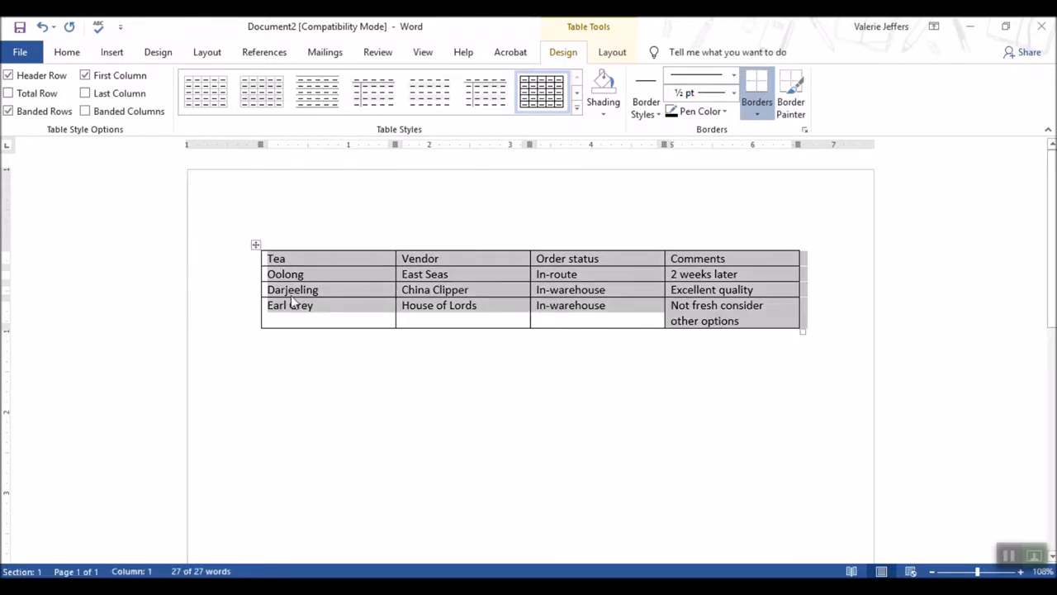
pyautogui.click(616, 55)
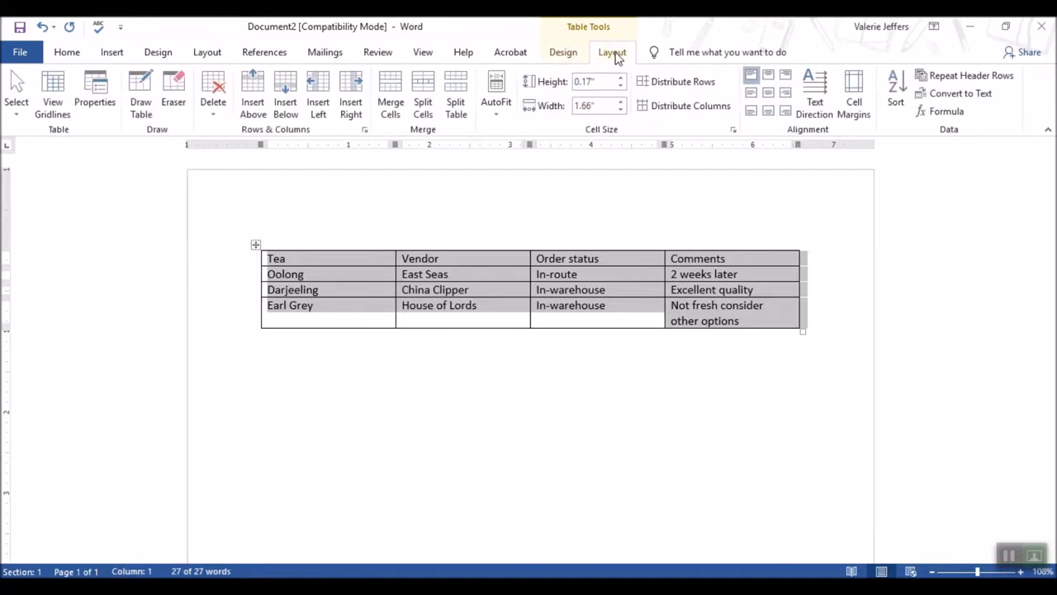
pyautogui.click(323, 318)
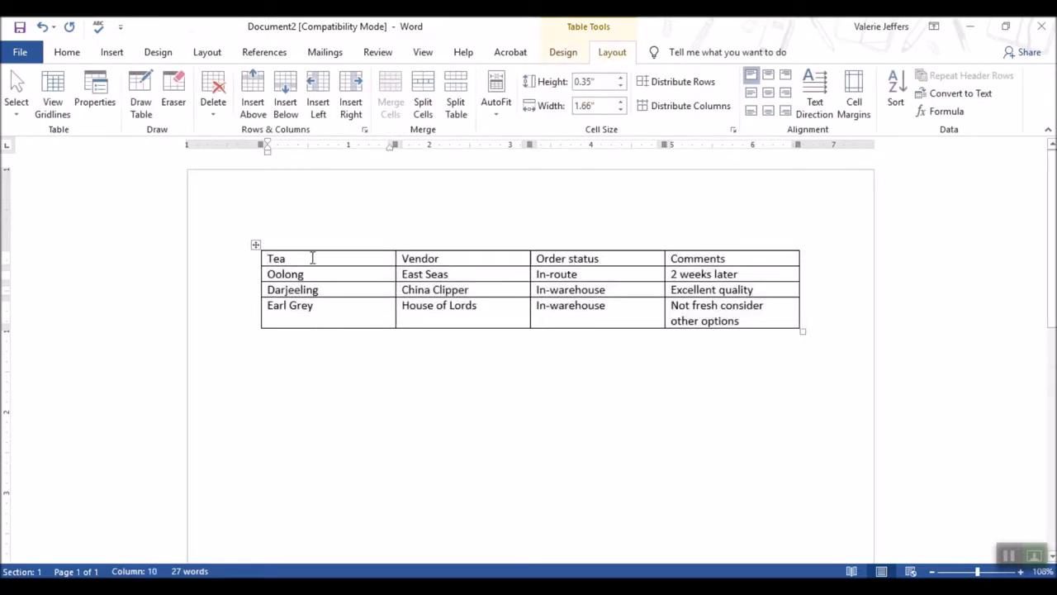
pyautogui.click(289, 118)
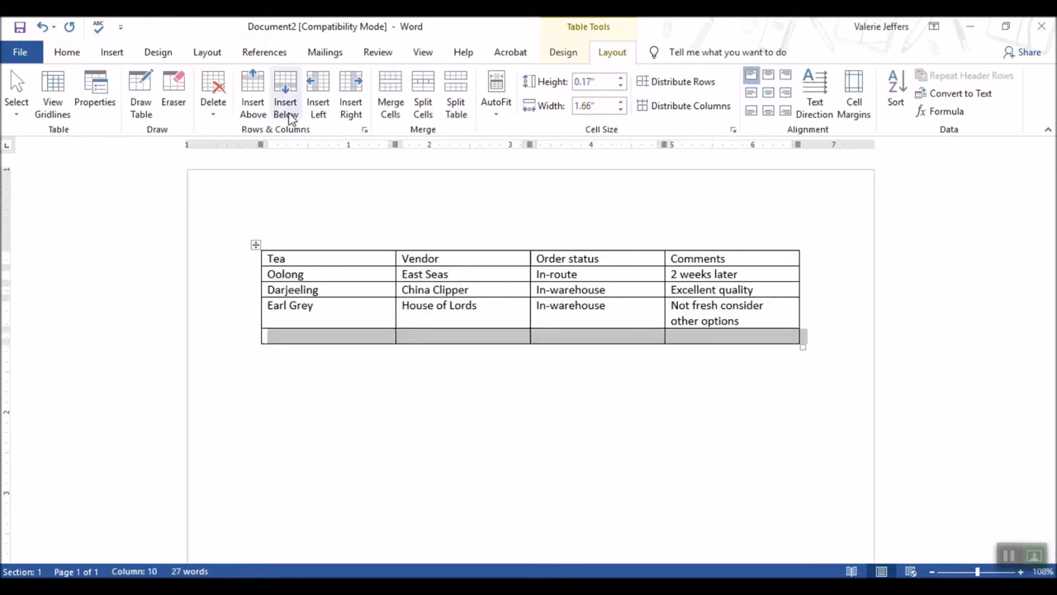
pyautogui.click(325, 384)
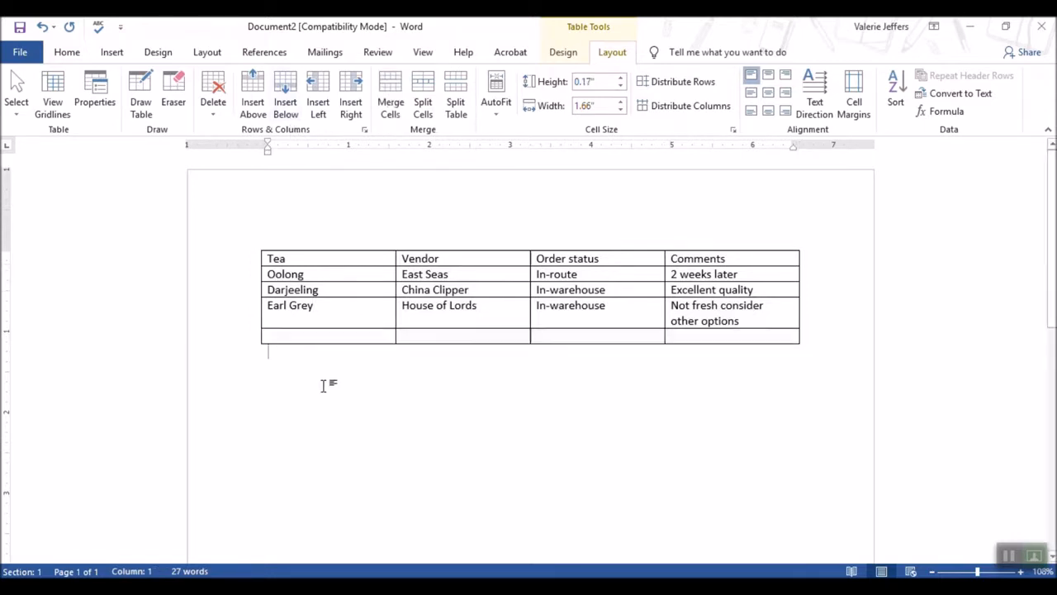
pyautogui.click(317, 336)
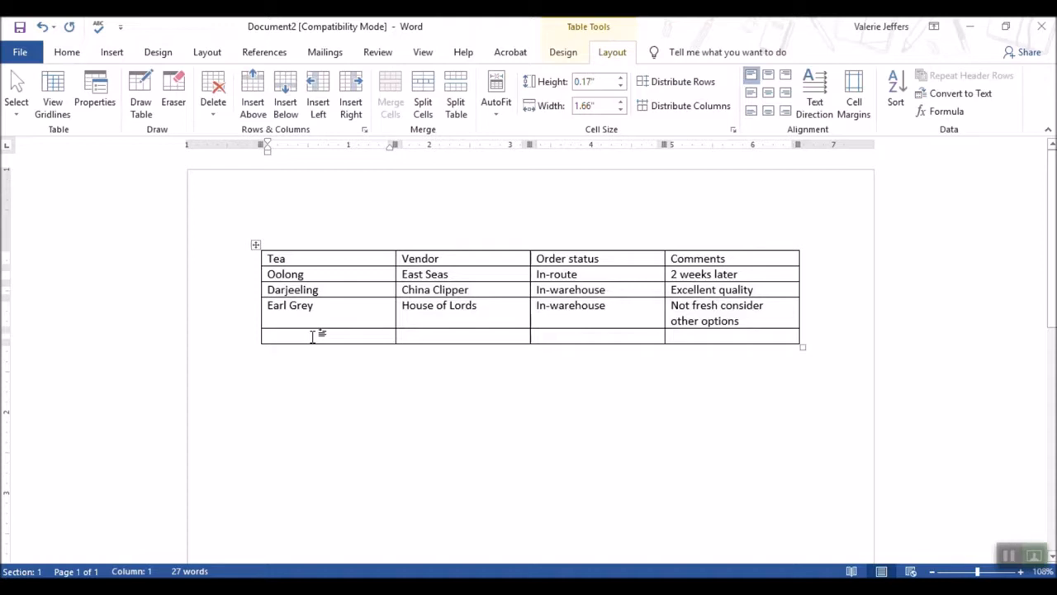
# Enter House Blend in the new row's first cell, correcting the misspelled word to Blend
pyautogui.write('House')
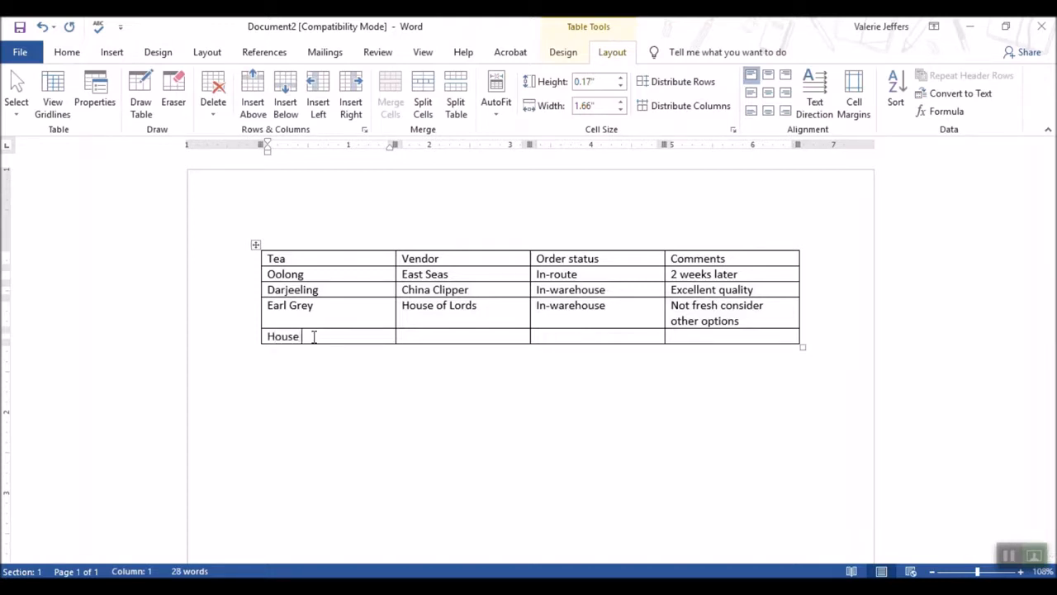
pyautogui.write(' Blernd')
pyautogui.click(332, 351)
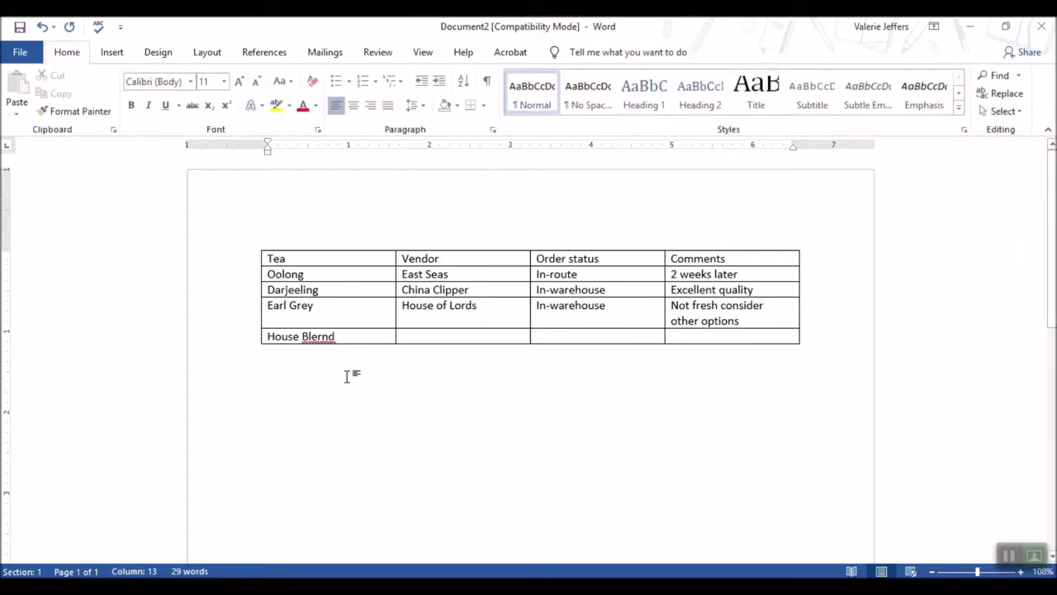
pyautogui.rightClick(324, 341)
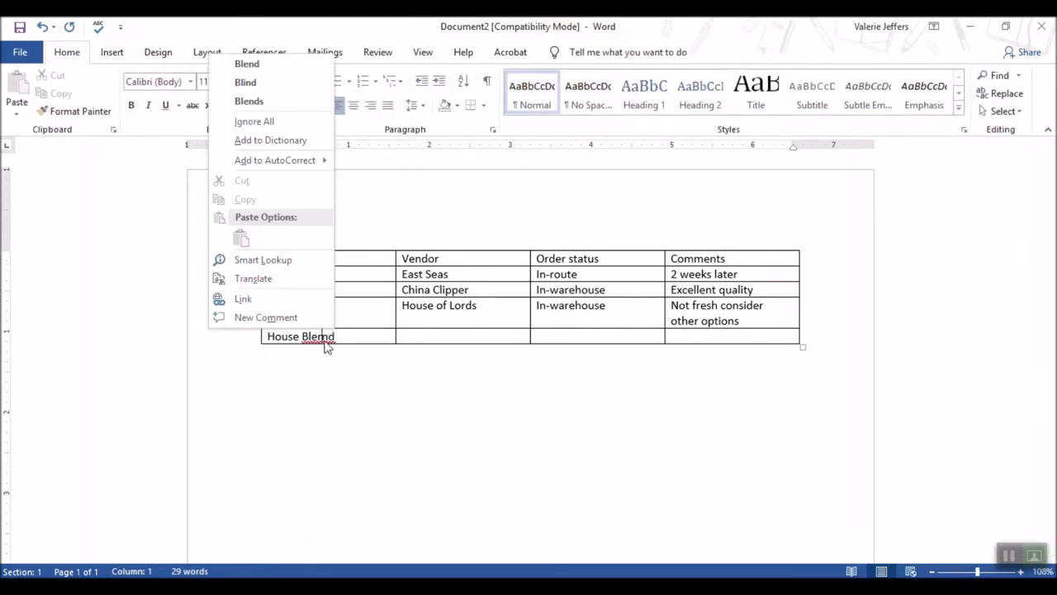
pyautogui.click(254, 64)
# Complete the new row with China Clipper, Shipping next week and New product for this vendor
pyautogui.click(413, 339)
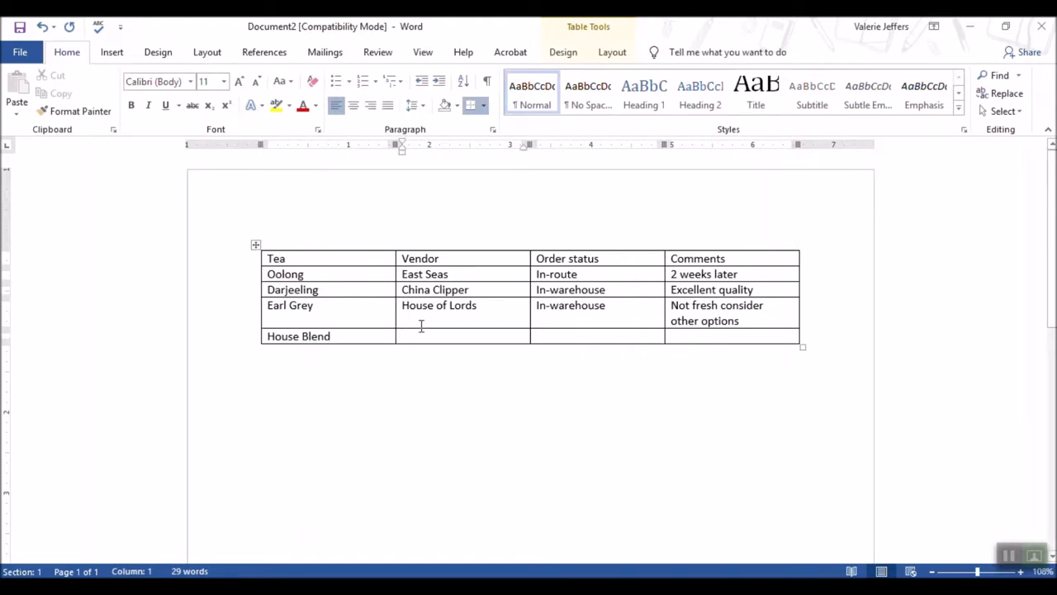
pyautogui.write('China Clipper')
pyautogui.press('Tab')
pyautogui.write('Shipping ')
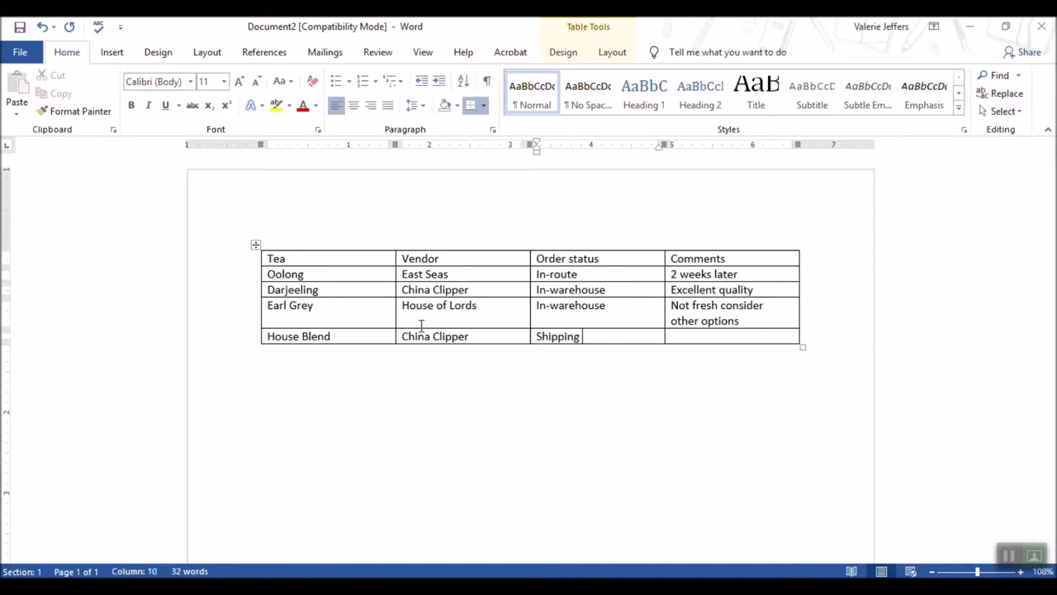
pyautogui.write('next week')
pyautogui.press('Tab')
pyautogui.write('New ')
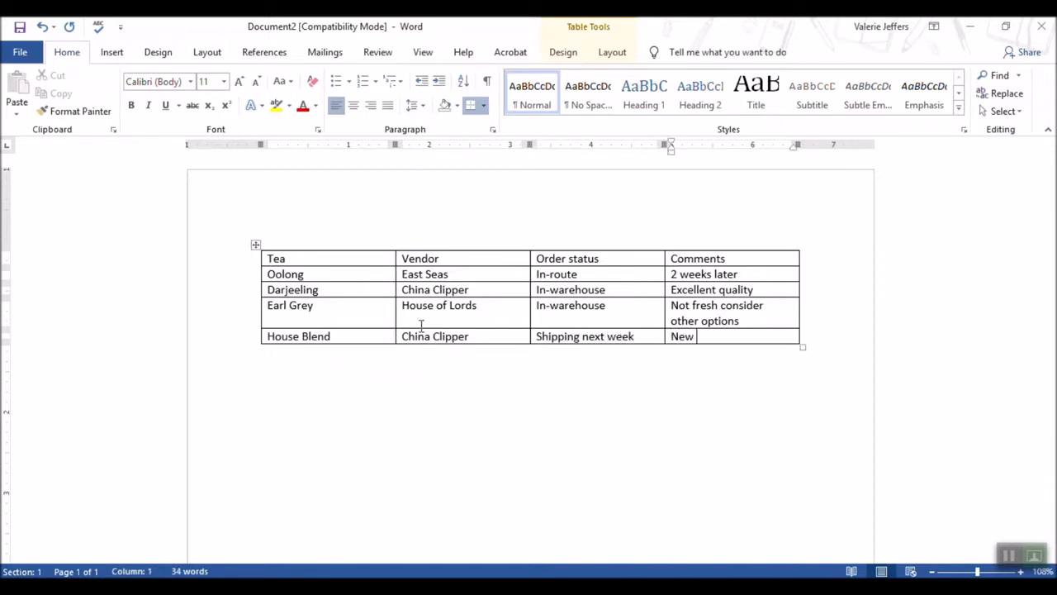
pyautogui.write('product for this vendor')
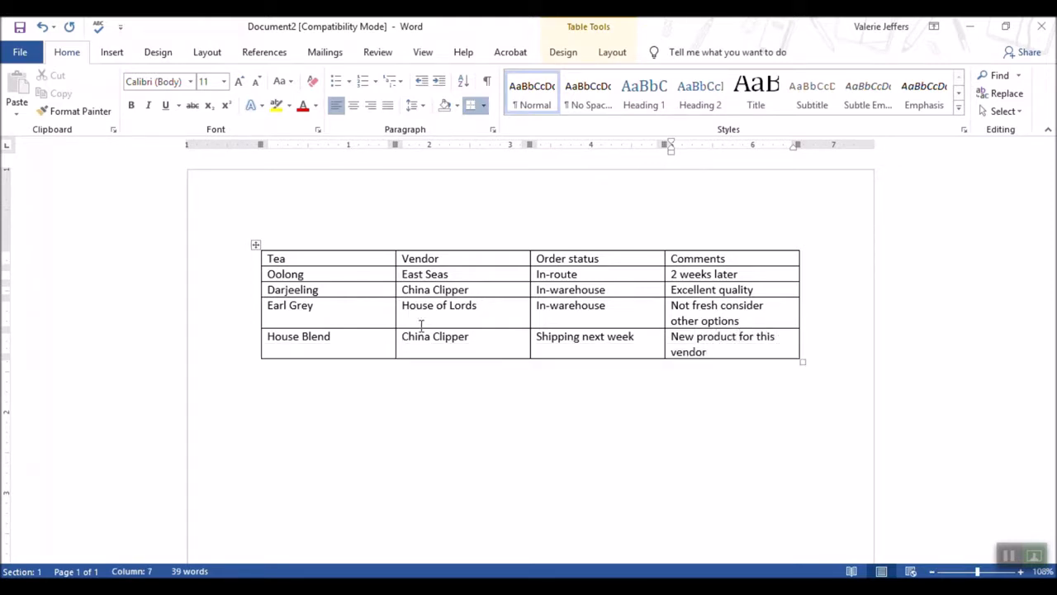
# Select the header row and make it bold
pyautogui.click(428, 432)
pyautogui.moveTo(261, 275)
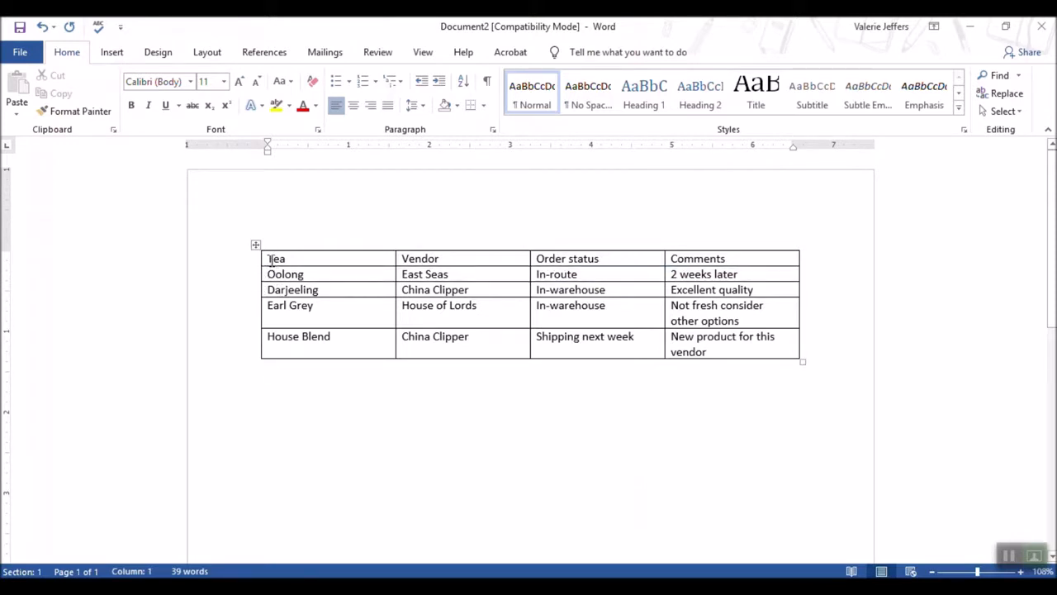
pyautogui.moveTo(271, 261); pyautogui.dragTo(819, 186)
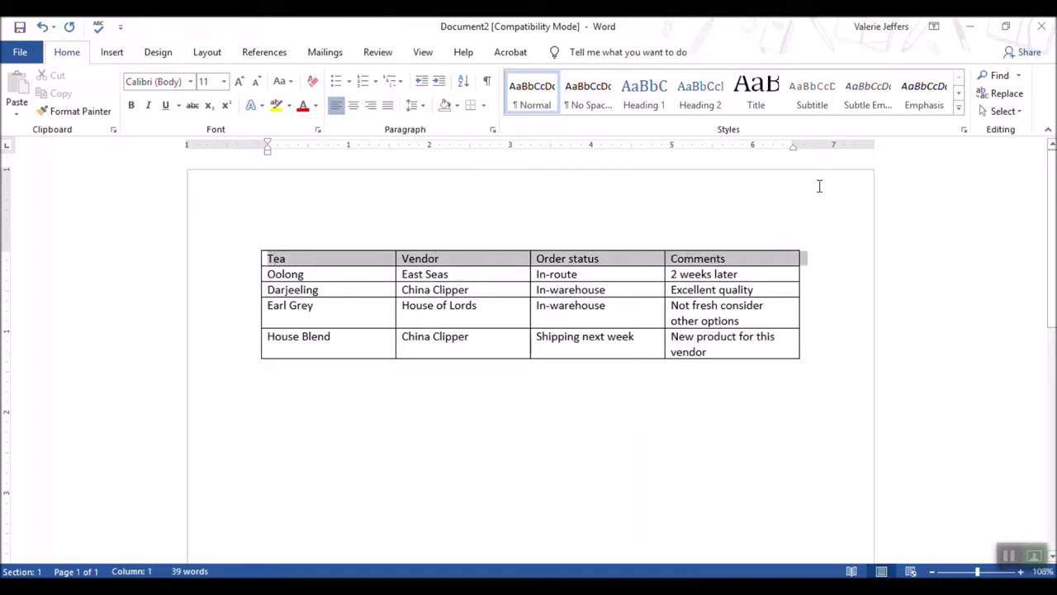
pyautogui.click(131, 107)
# Set the header row's font to Arial at 14 pt
pyautogui.click(190, 86)
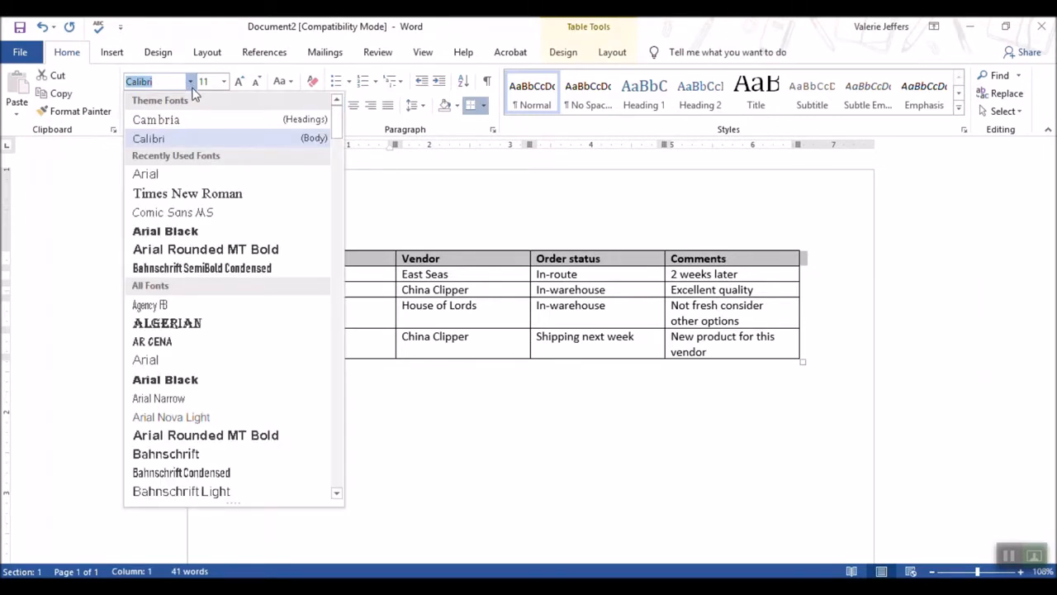
pyautogui.click(161, 180)
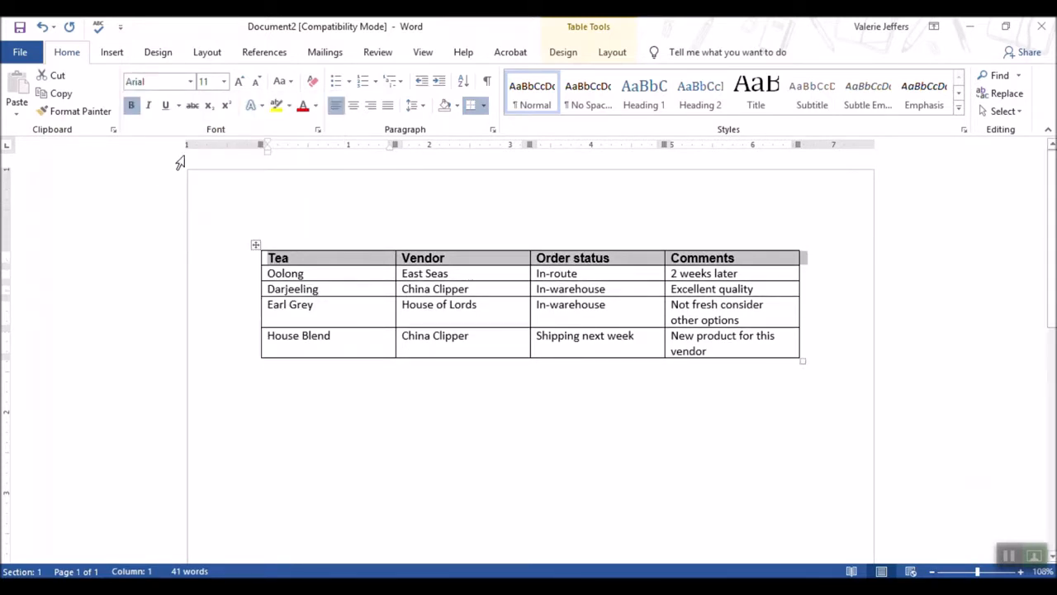
pyautogui.click(224, 82)
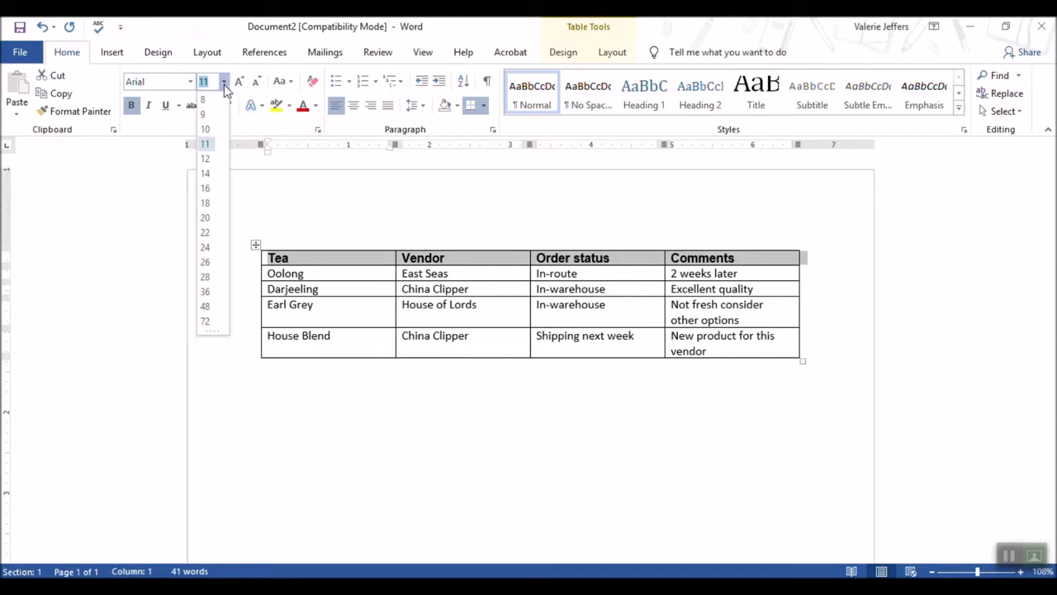
pyautogui.click(204, 171)
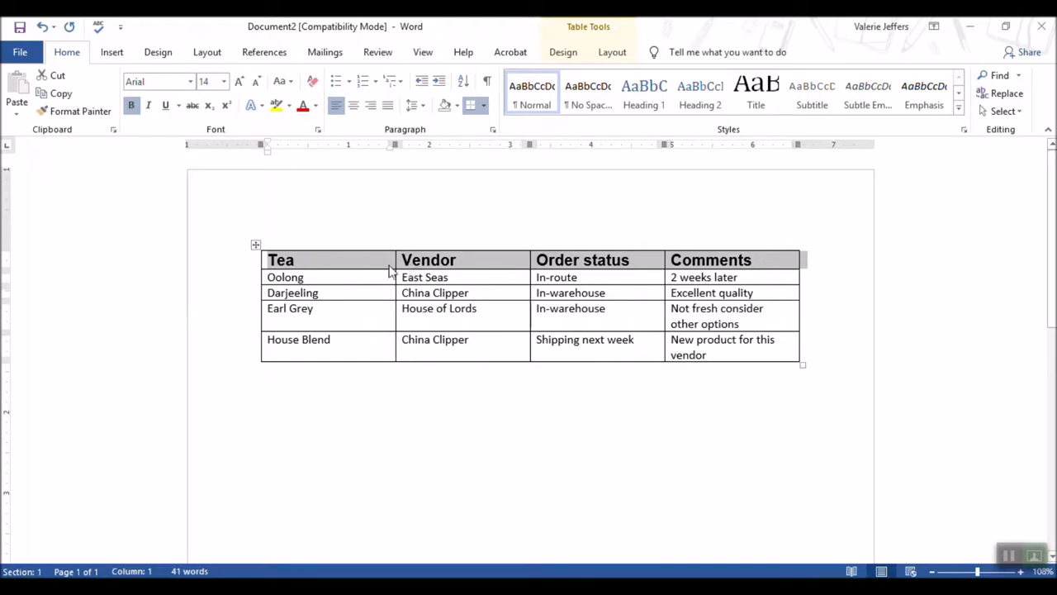
# Center the header row's text and deselect it
pyautogui.click(353, 106)
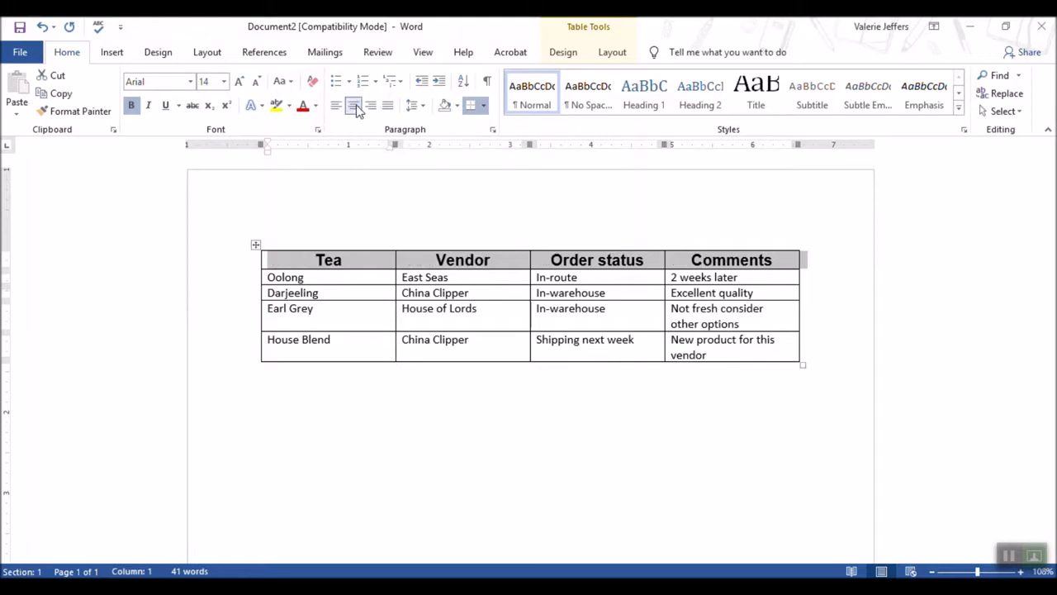
pyautogui.click(487, 365)
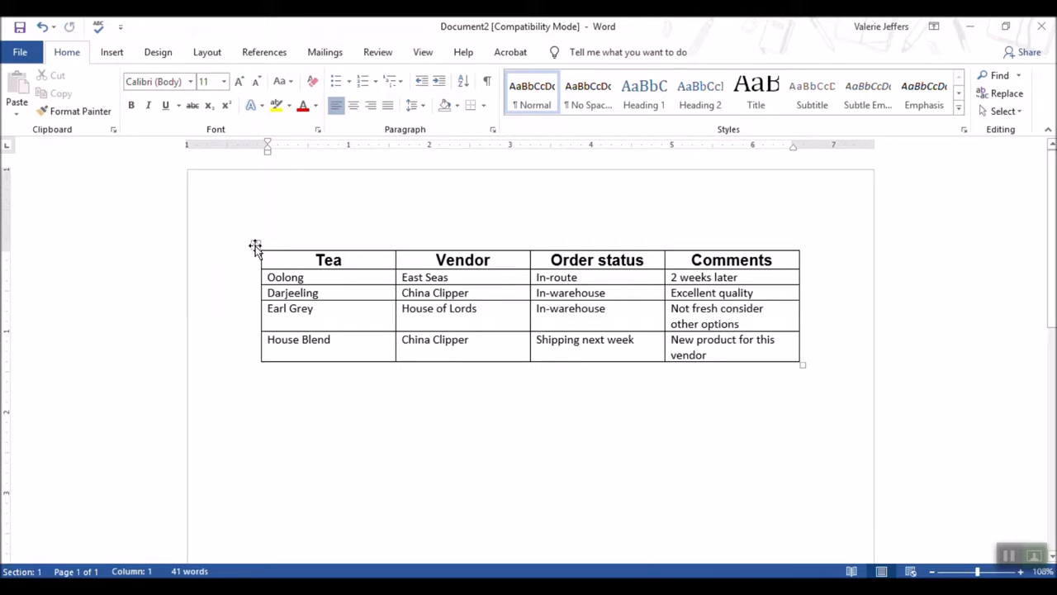
# Select the whole table and AutoFit its column widths to the contents
pyautogui.click(255, 246)
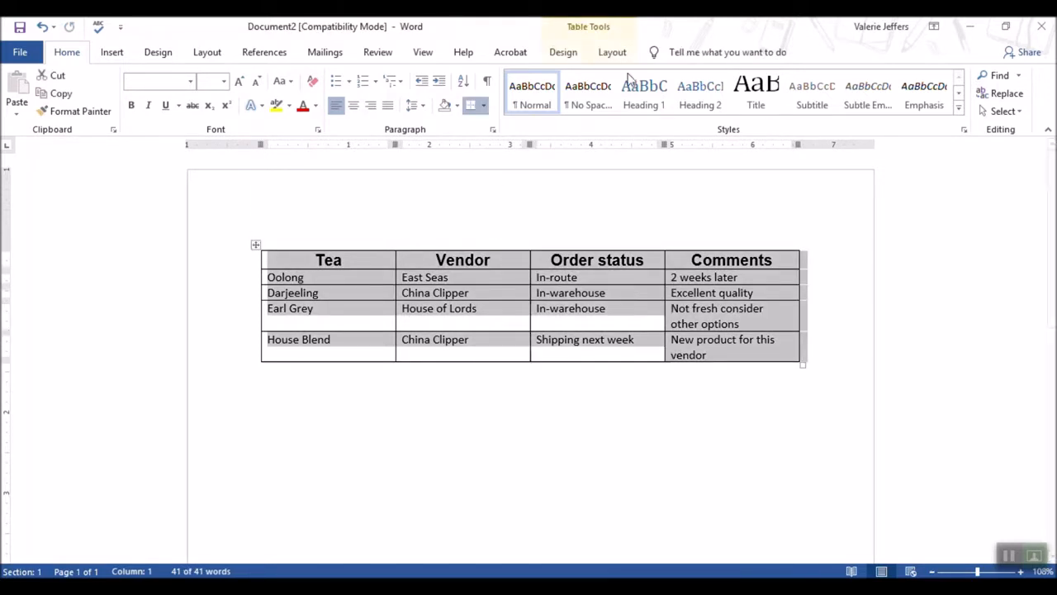
pyautogui.click(612, 53)
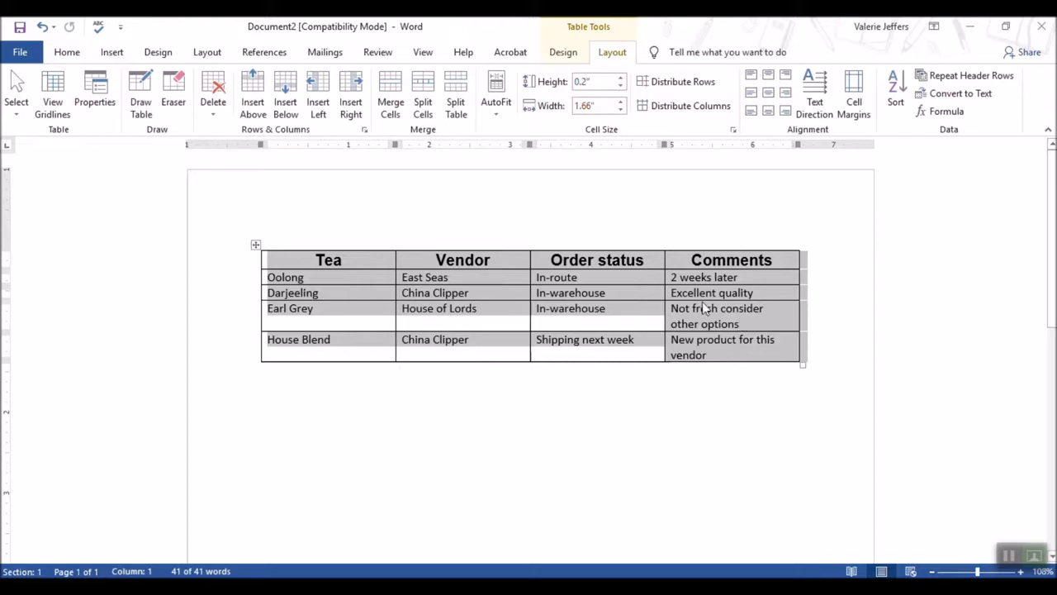
pyautogui.click(497, 120)
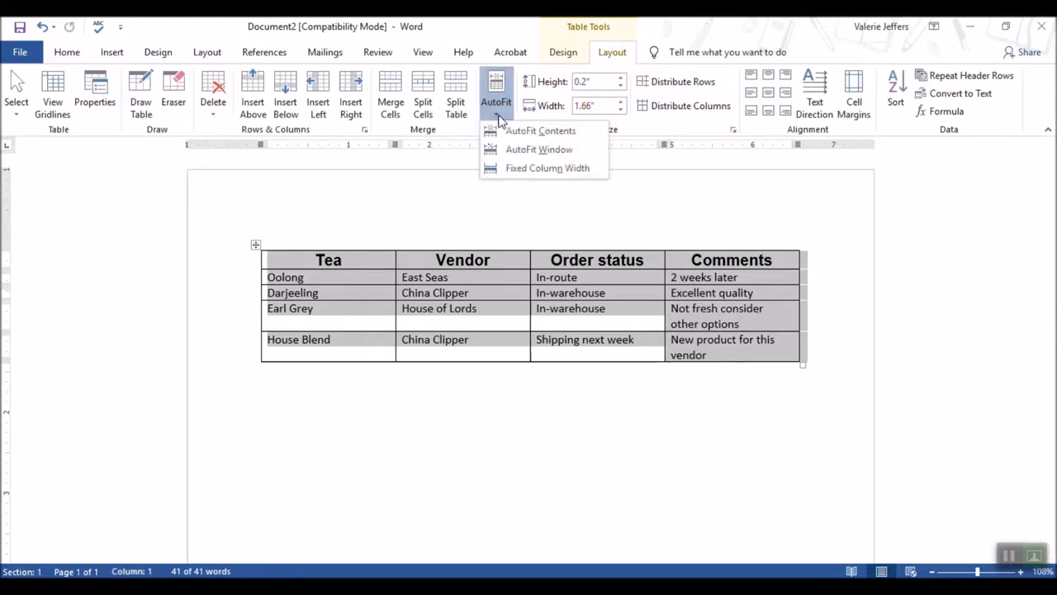
pyautogui.click(520, 134)
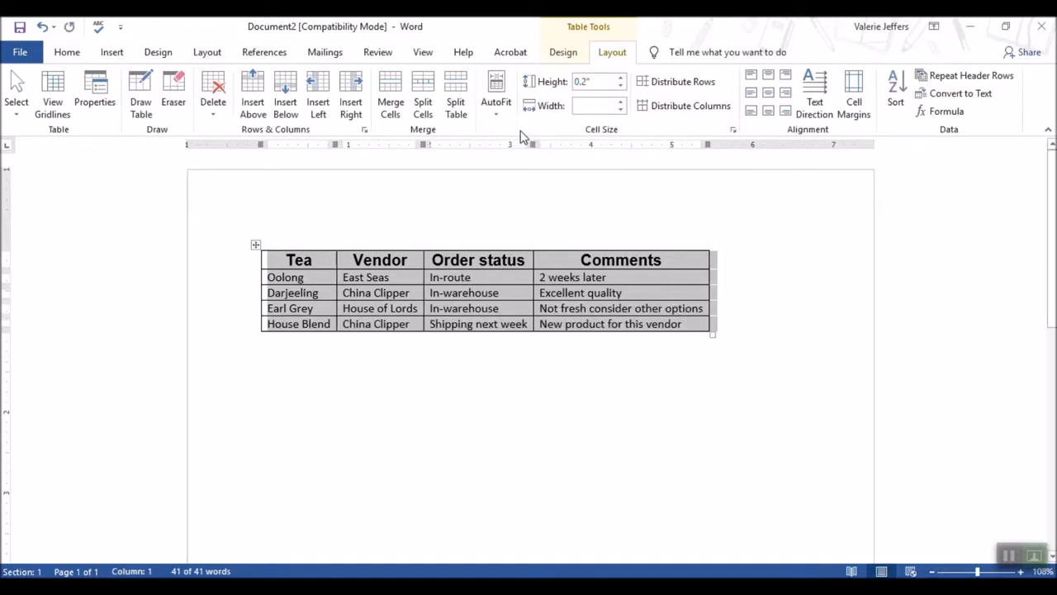
pyautogui.click(575, 383)
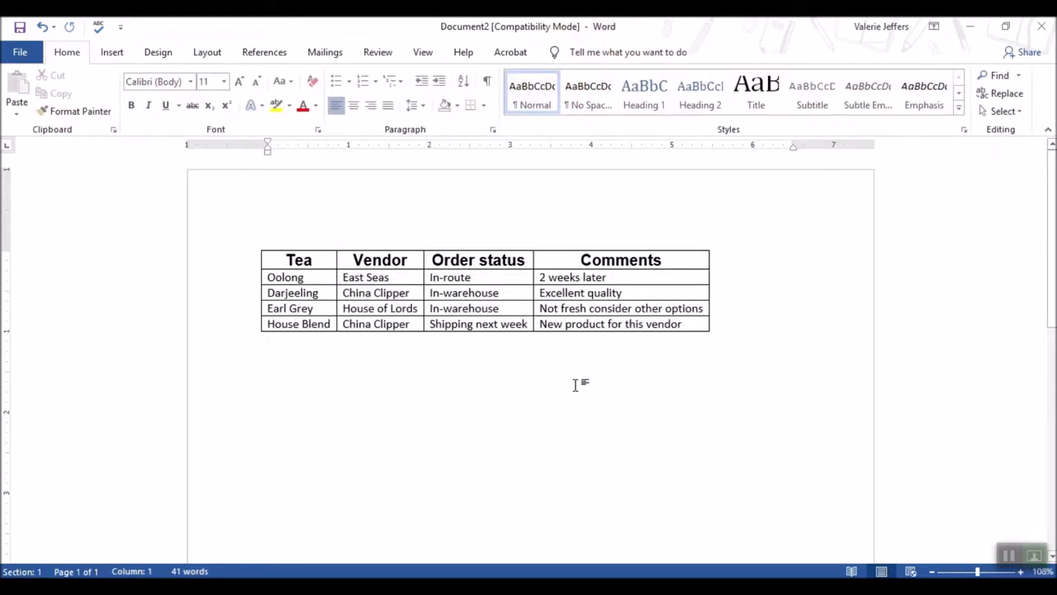
# Insert a caption below the table reading Table 1 Exhibit 5-6
pyautogui.moveTo(634, 309)
pyautogui.click(253, 244)
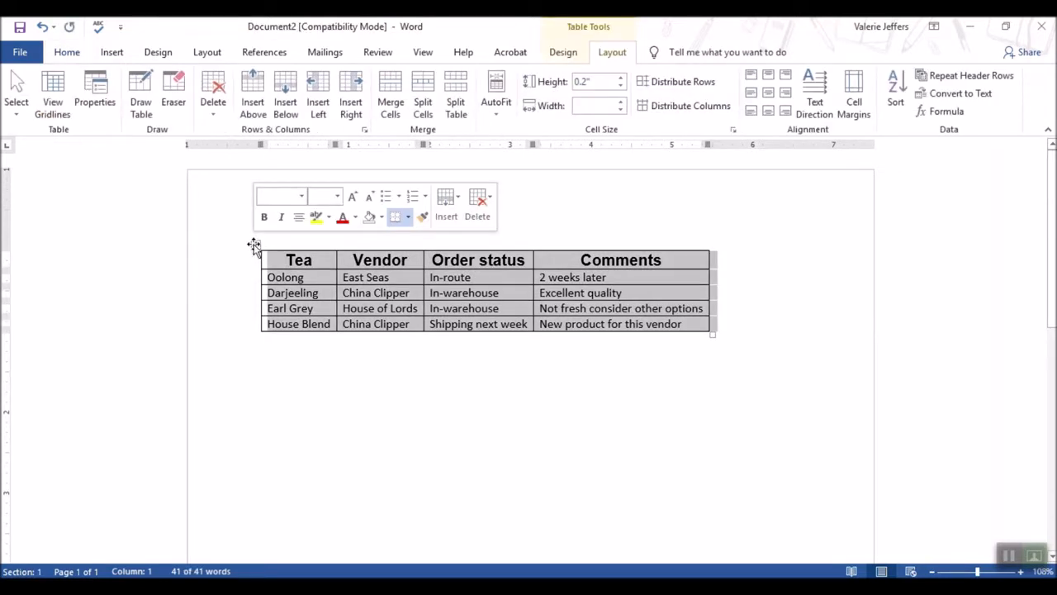
pyautogui.click(261, 53)
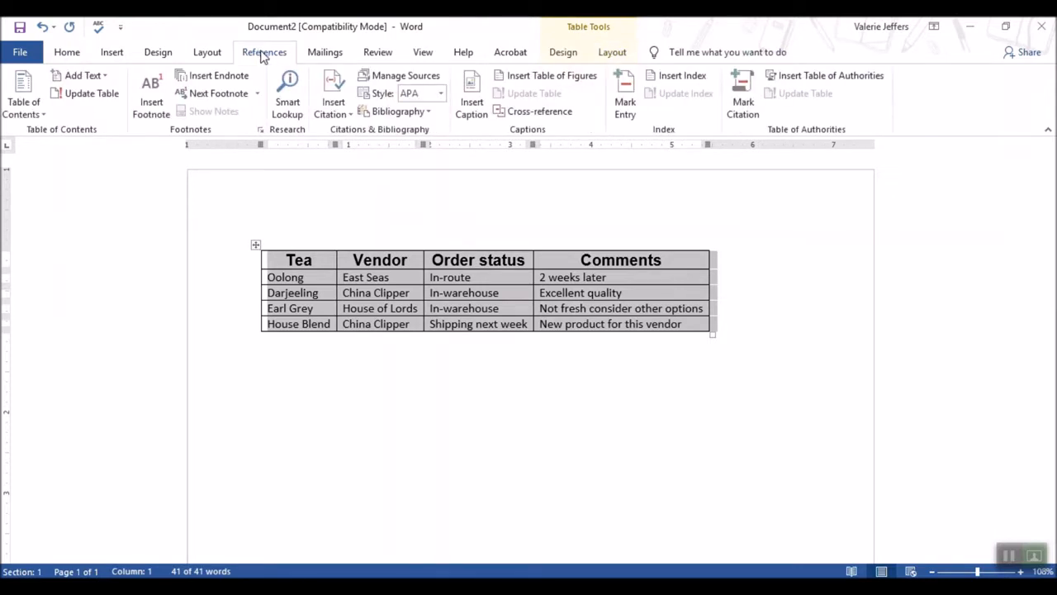
pyautogui.click(471, 106)
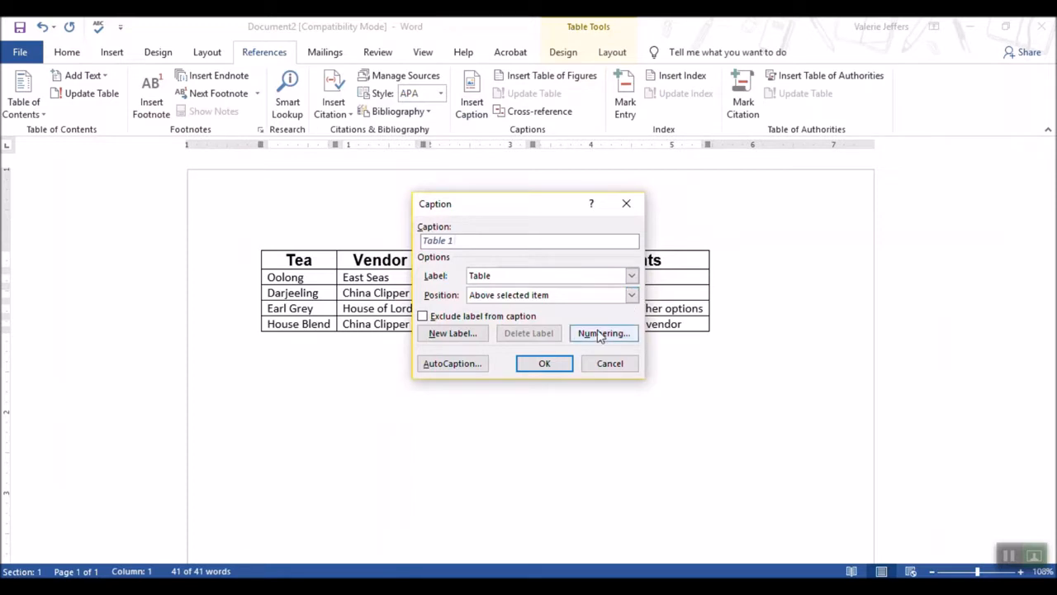
pyautogui.click(631, 294)
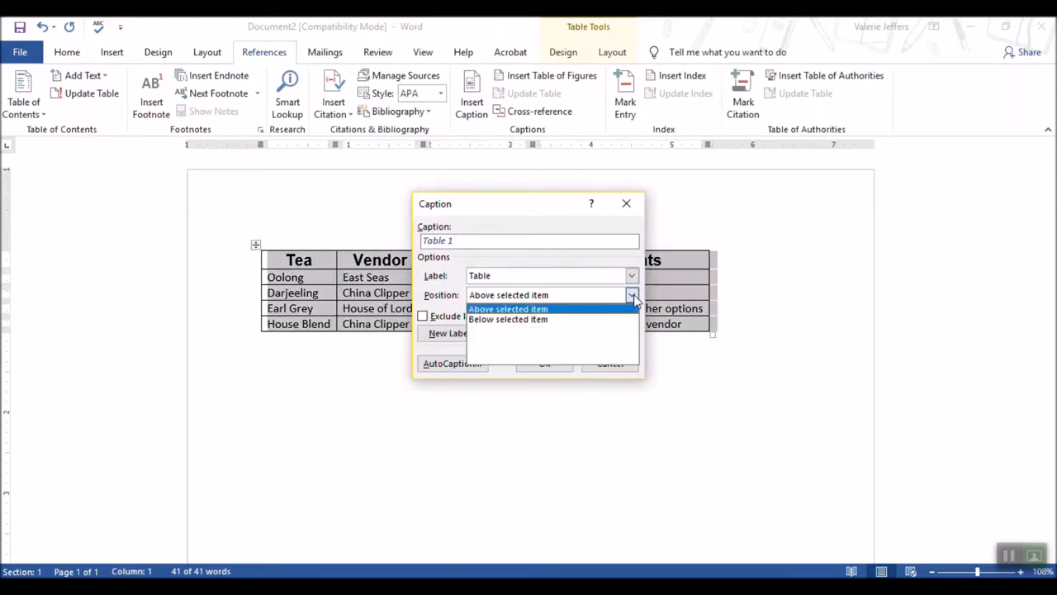
pyautogui.click(531, 323)
pyautogui.click(483, 239)
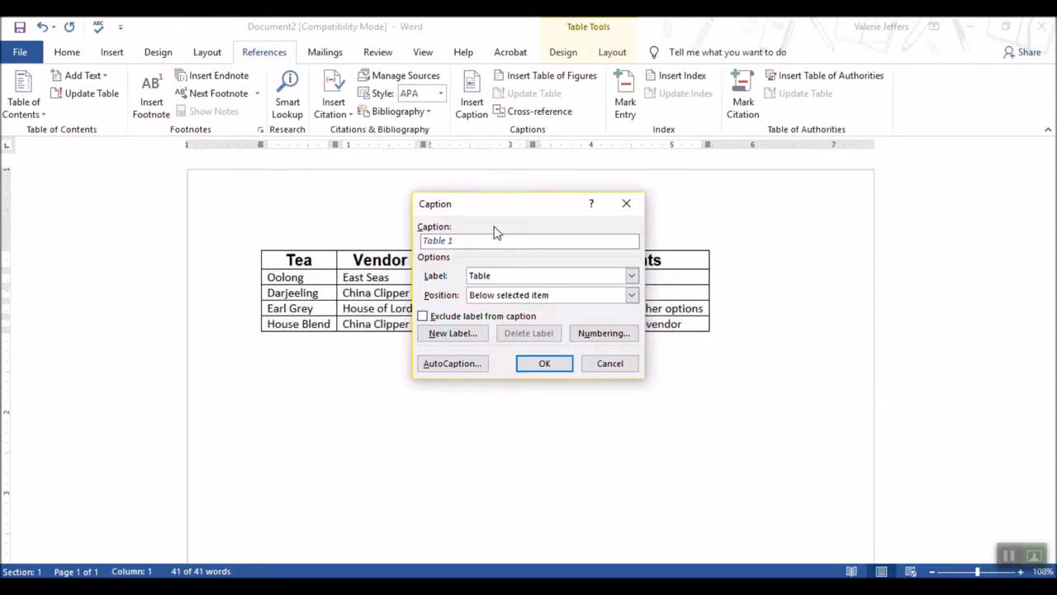
pyautogui.write('Exhibit 5-6')
pyautogui.click(545, 365)
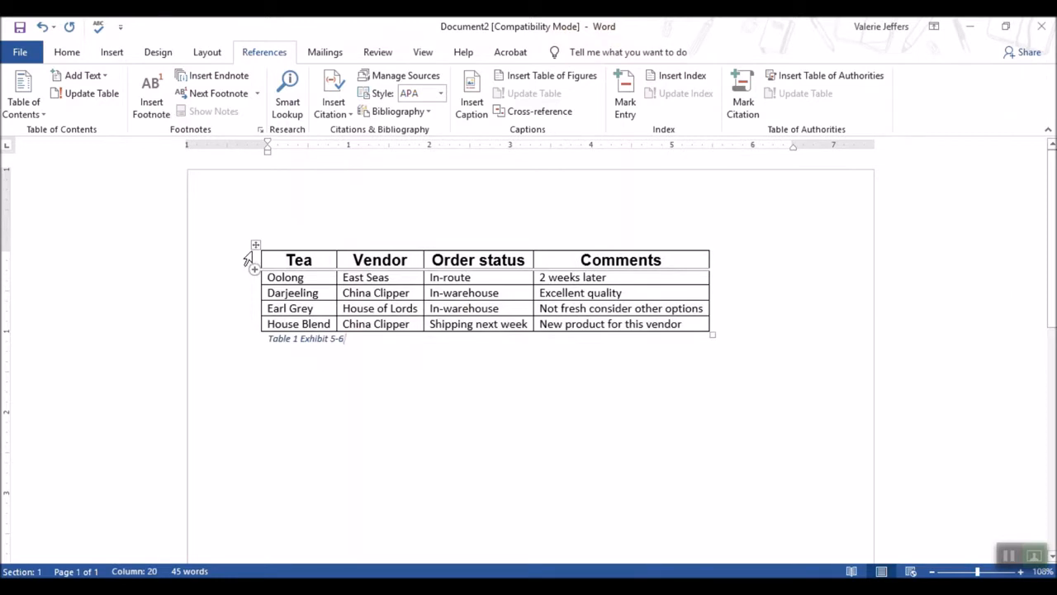
# Select the whole table and apply a grid table style to it
pyautogui.click(255, 247)
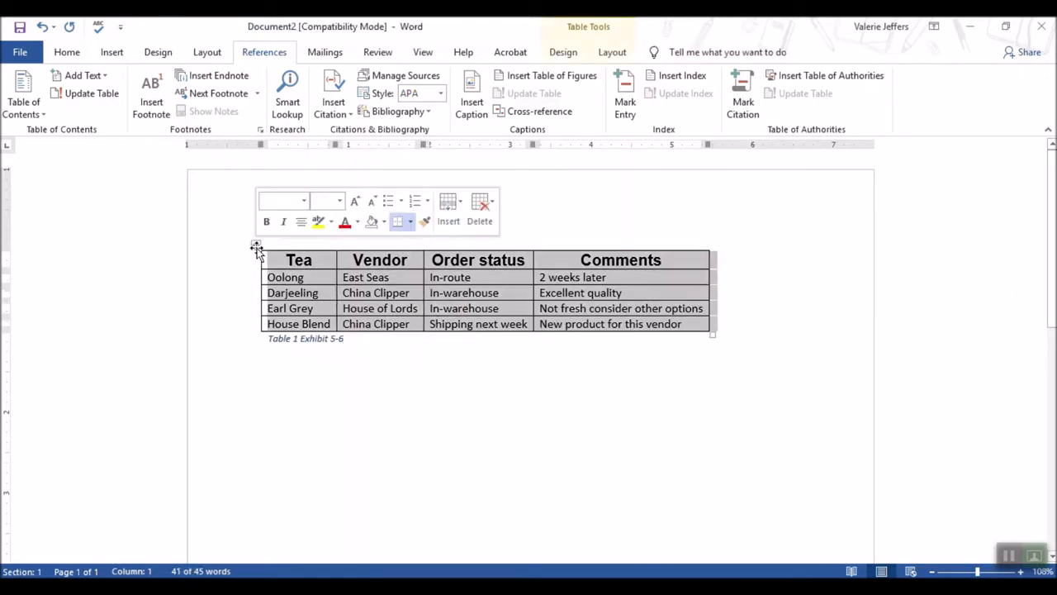
pyautogui.click(571, 58)
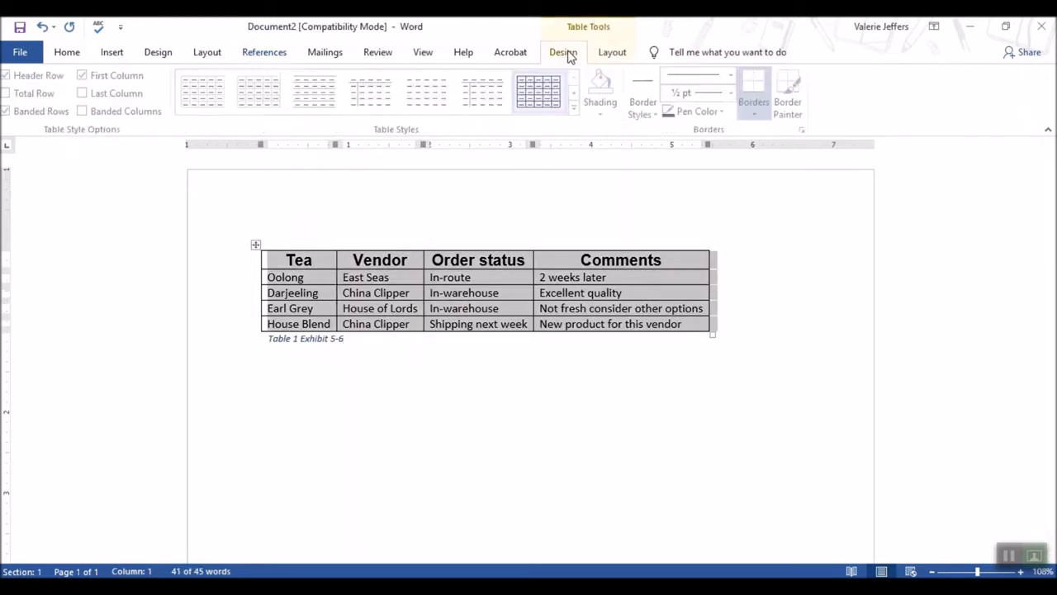
pyautogui.click(577, 108)
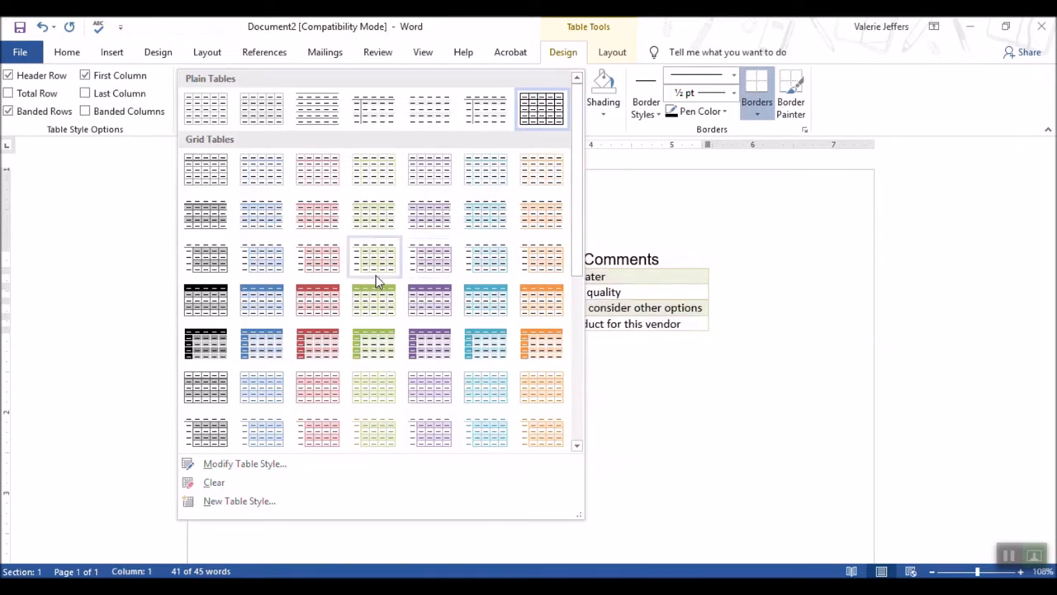
pyautogui.click(198, 270)
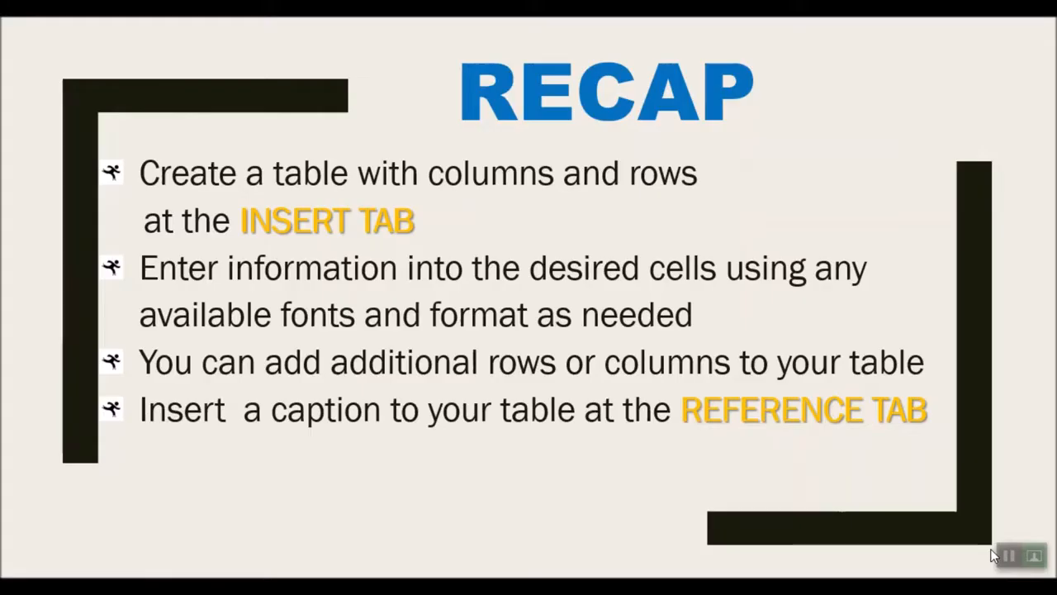